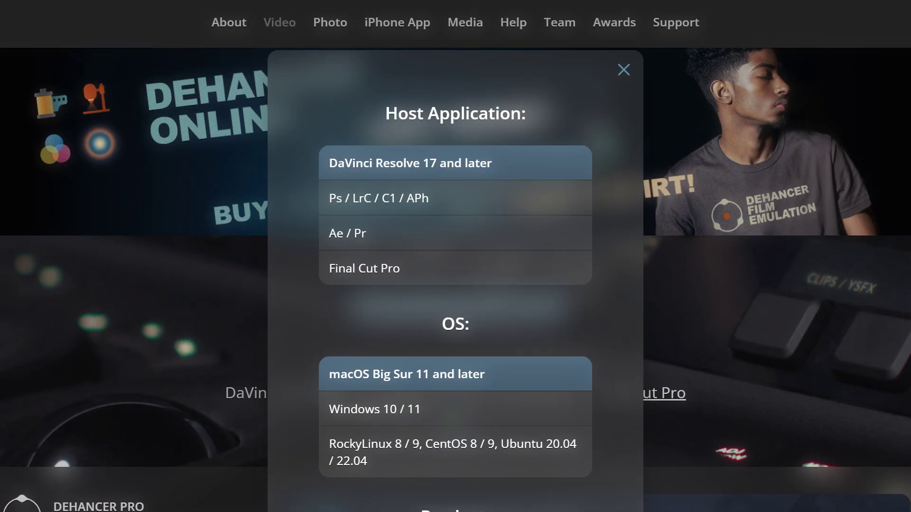
Enter the promo code in the PROMO CODE field of the Dehancer Pro checkout page
scroll(455, 256, down, 5)
scroll(455, 257, down, 4)
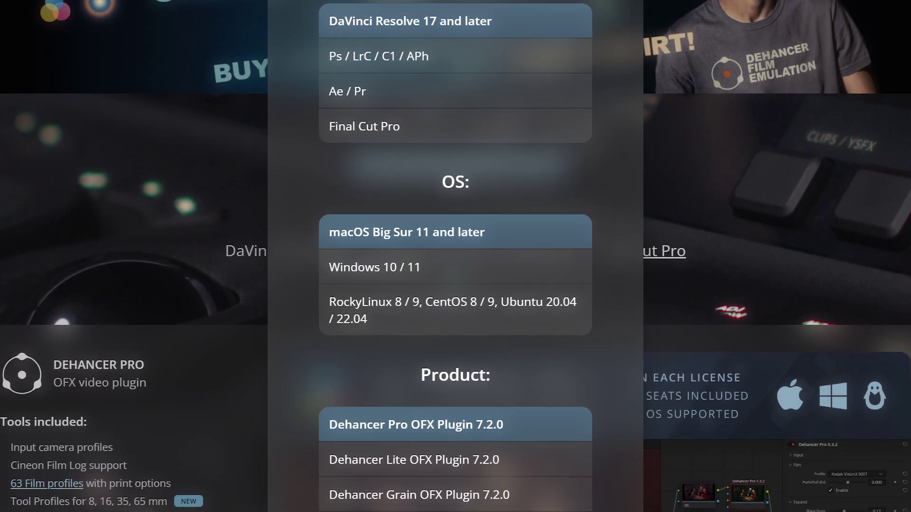
scroll(455, 256, down, 1)
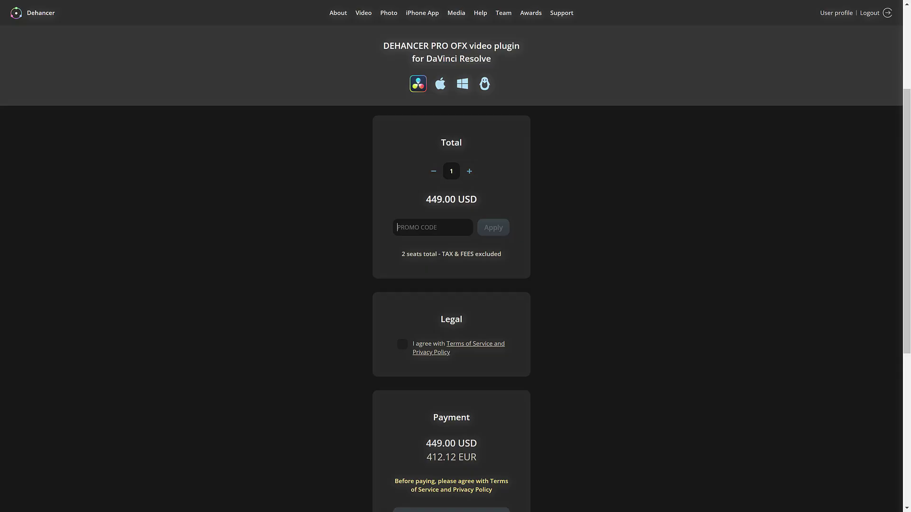
text(ITIN)
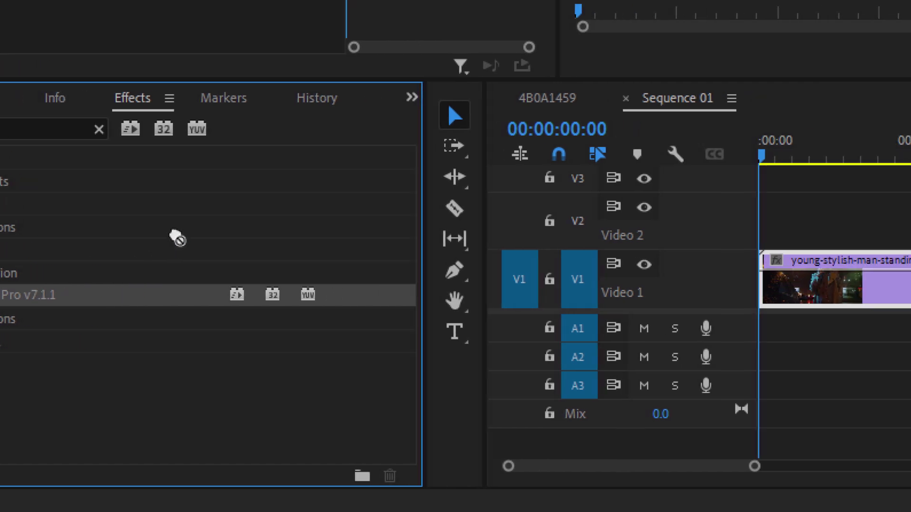
Drop Dehancer Pro onto the night street clip and enable Halation, Bloom and Film Damage
drag(178, 238, 465, 273)
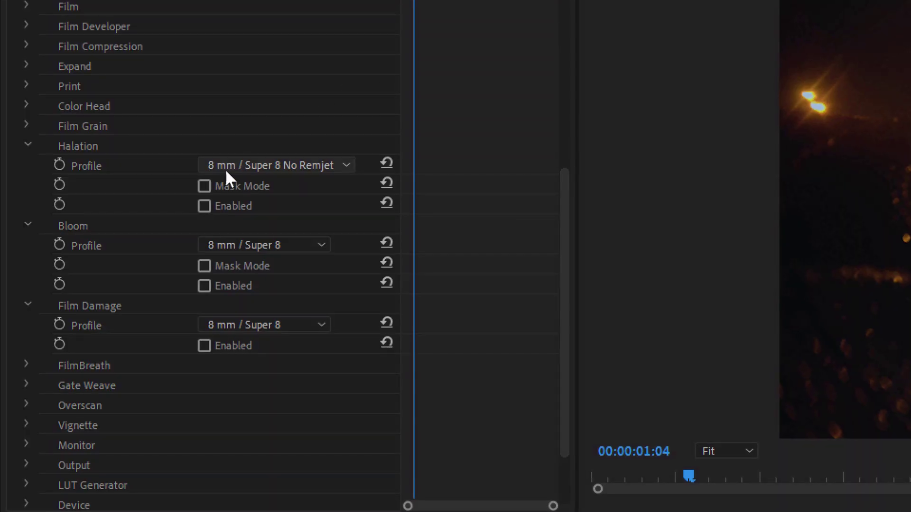
click(206, 206)
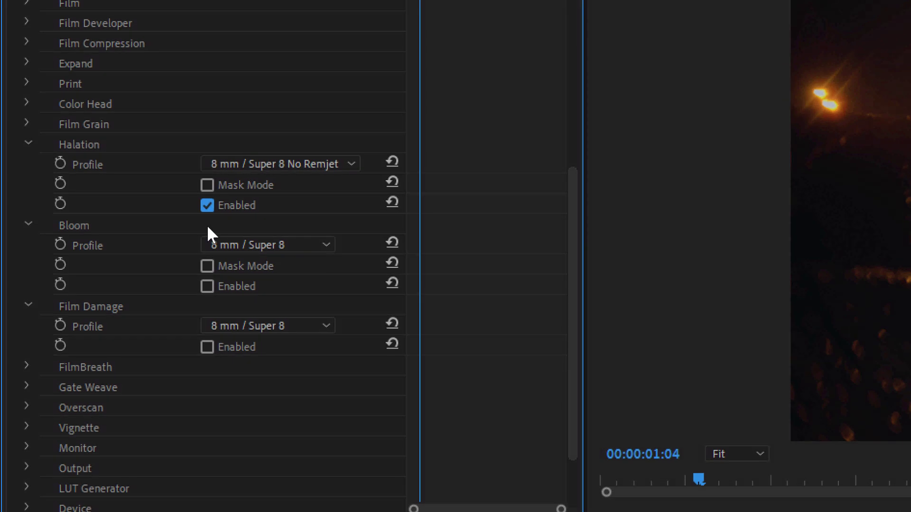
click(206, 286)
click(217, 351)
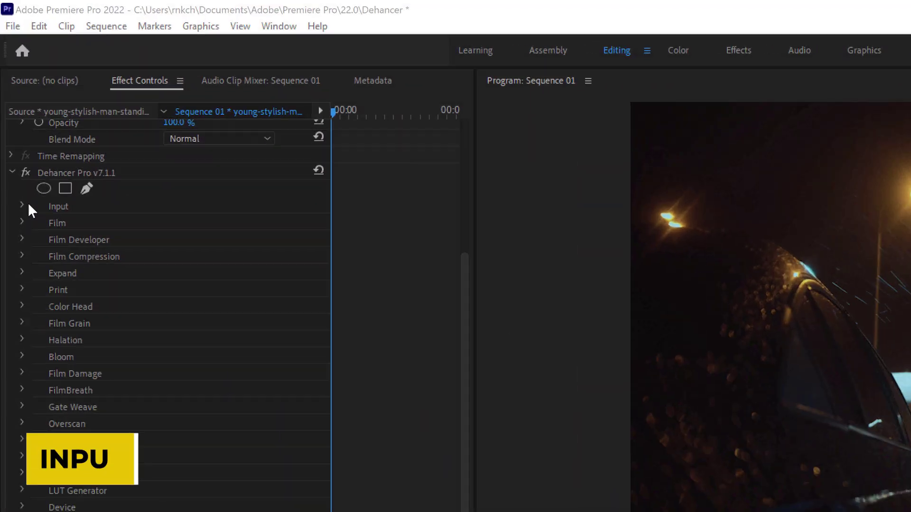
Expand Dehancer's Input, keep Source at Rec.709, and browse the camera profiles without choosing one
click(26, 245)
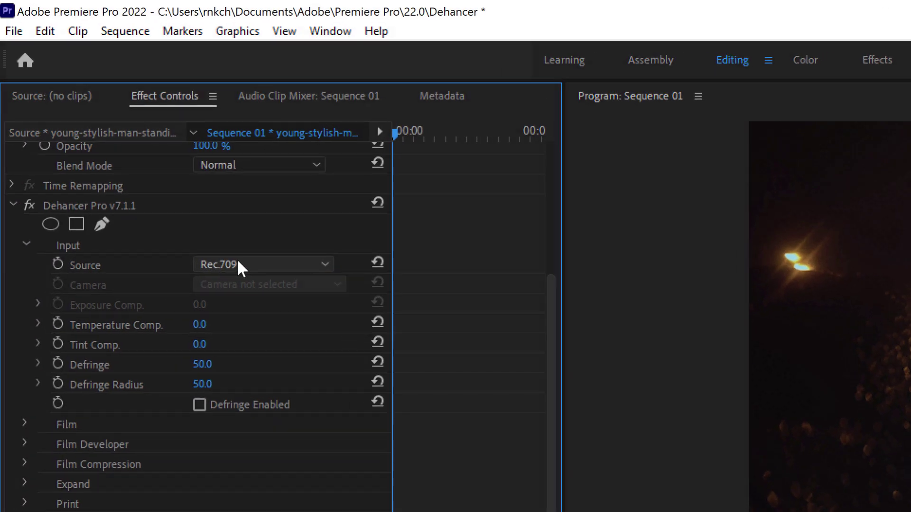
click(240, 264)
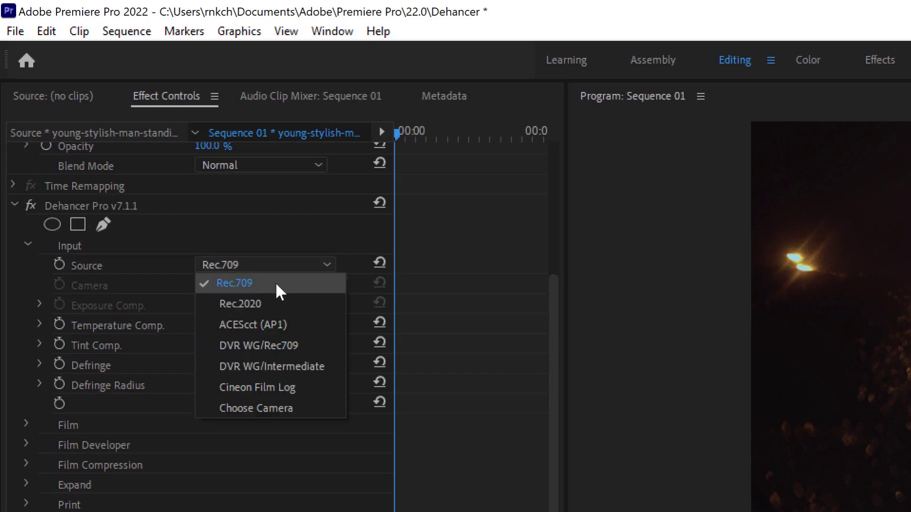
click(276, 285)
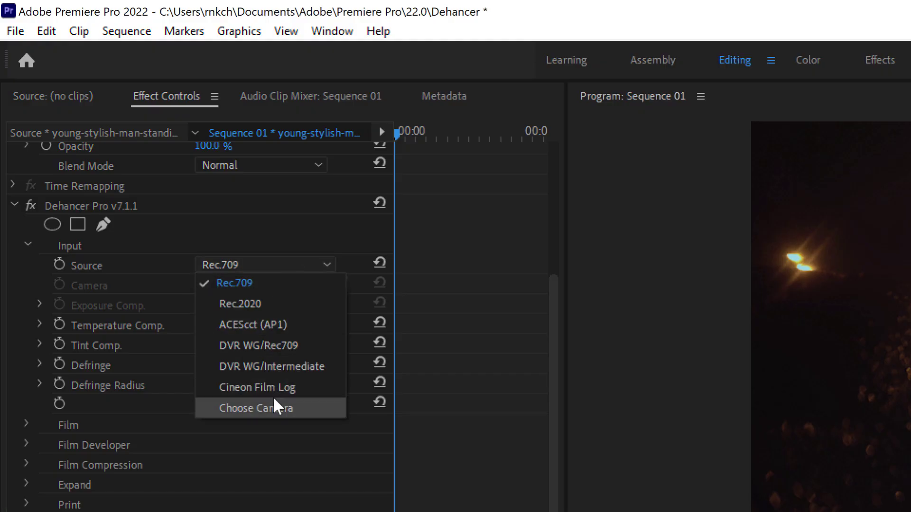
click(274, 407)
click(292, 286)
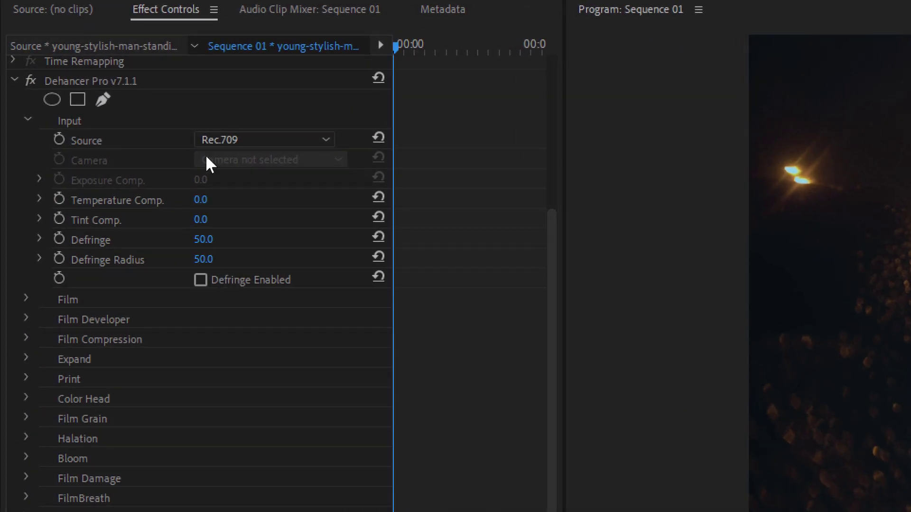
Try Kodak Gold 200 and Plus-X Pan 125 film stocks, then settle on Kodak Portra 400
click(25, 298)
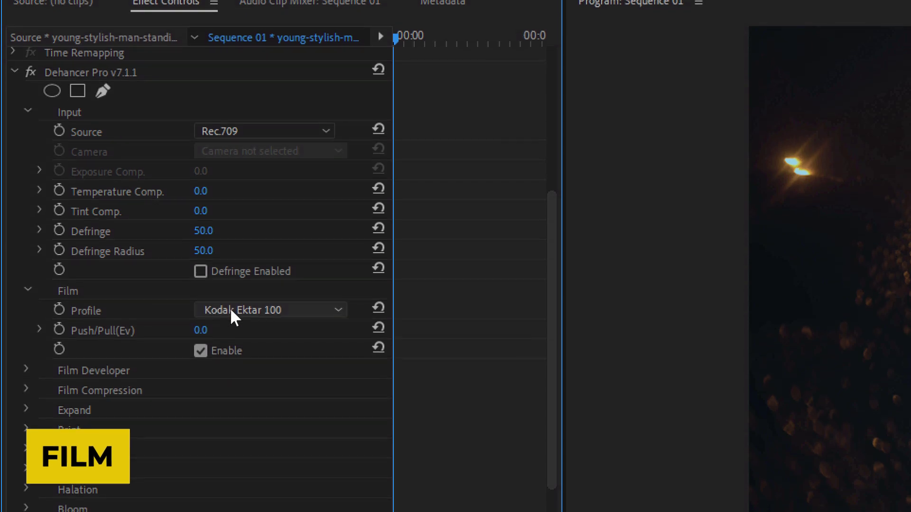
click(309, 310)
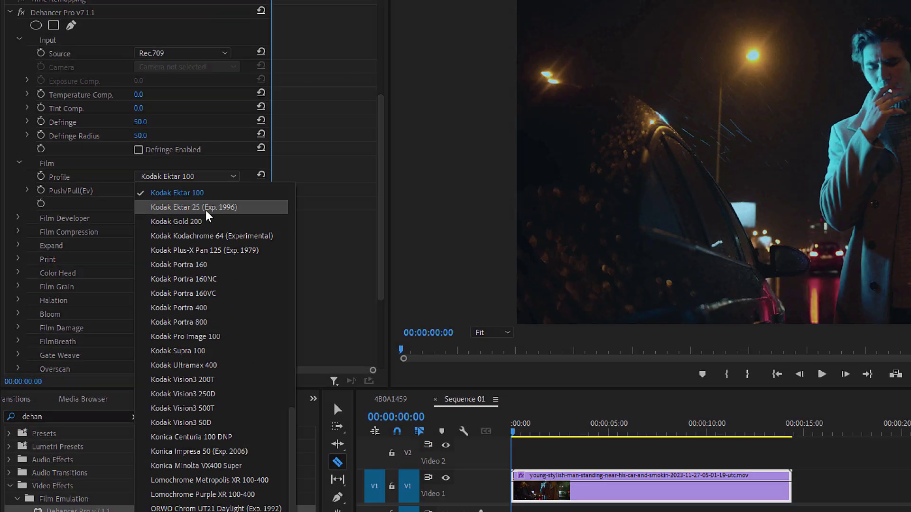
click(299, 205)
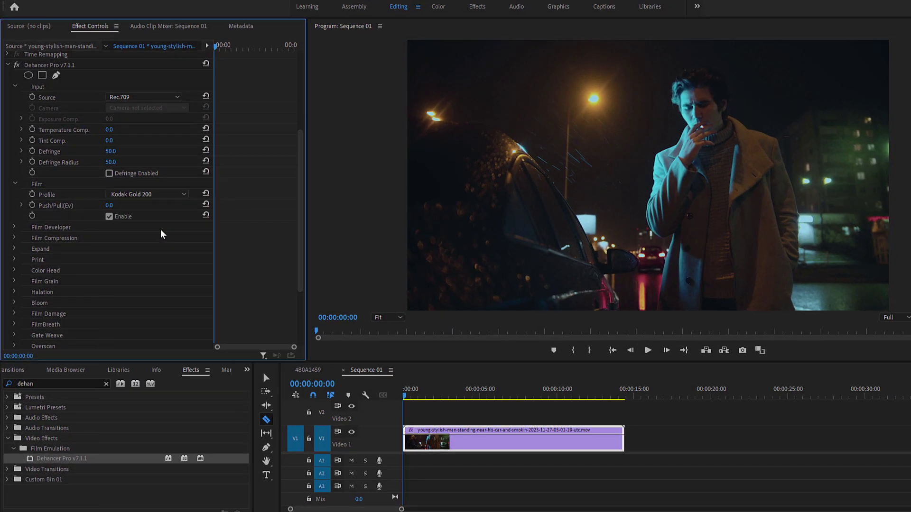
click(323, 138)
click(156, 252)
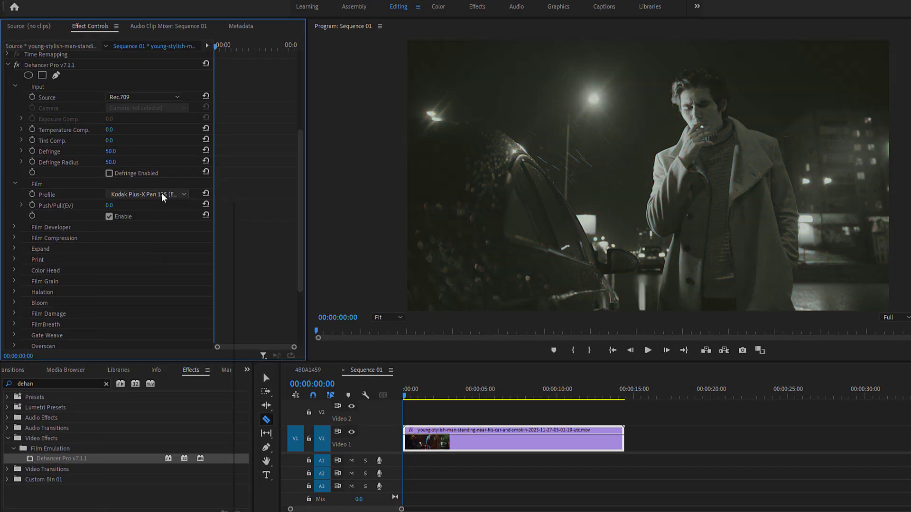
click(183, 194)
key(Escape)
scroll(163, 196, down, 1)
click(163, 197)
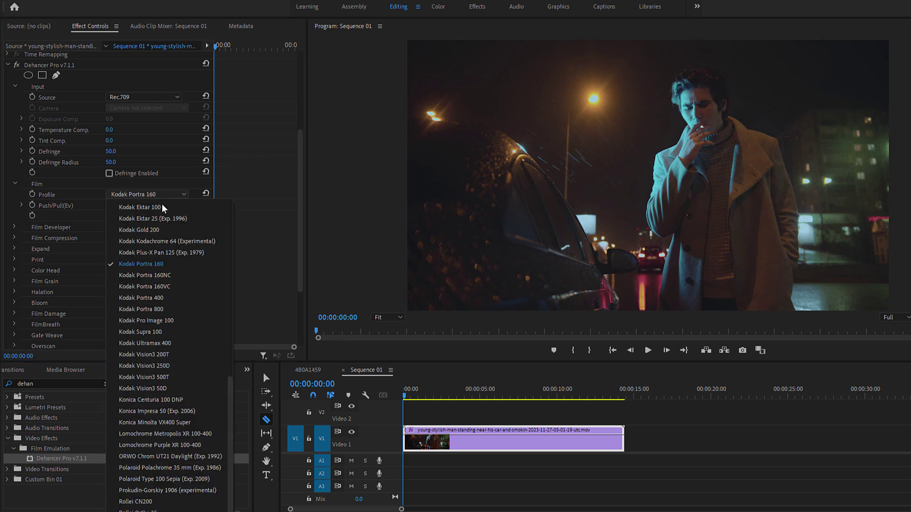
click(171, 298)
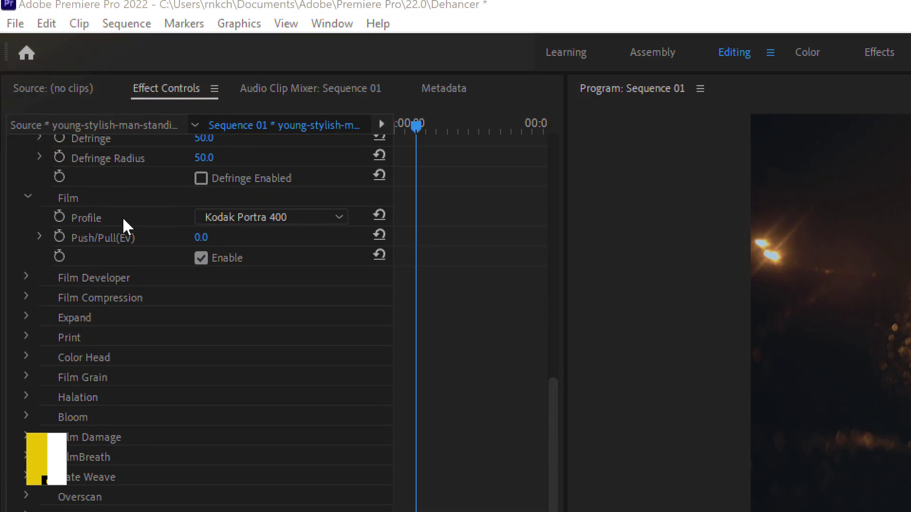
Expand Film Developer and raise Contrast Boost to about 20 and Gamma Correction to about 10.8
click(30, 250)
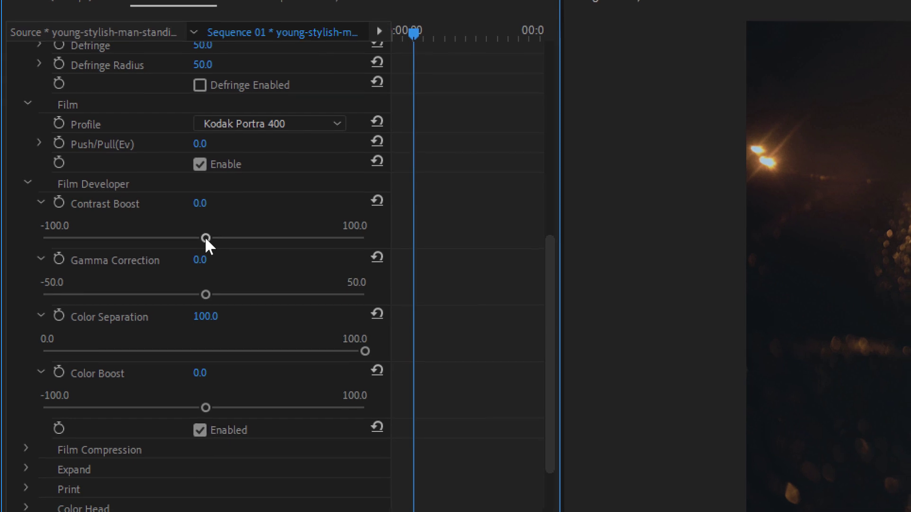
drag(204, 236, 192, 216)
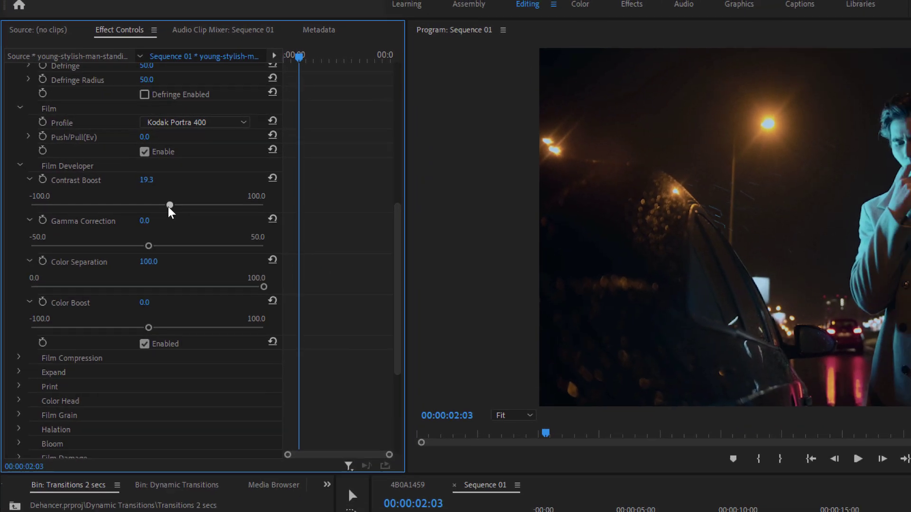
drag(170, 264, 159, 265)
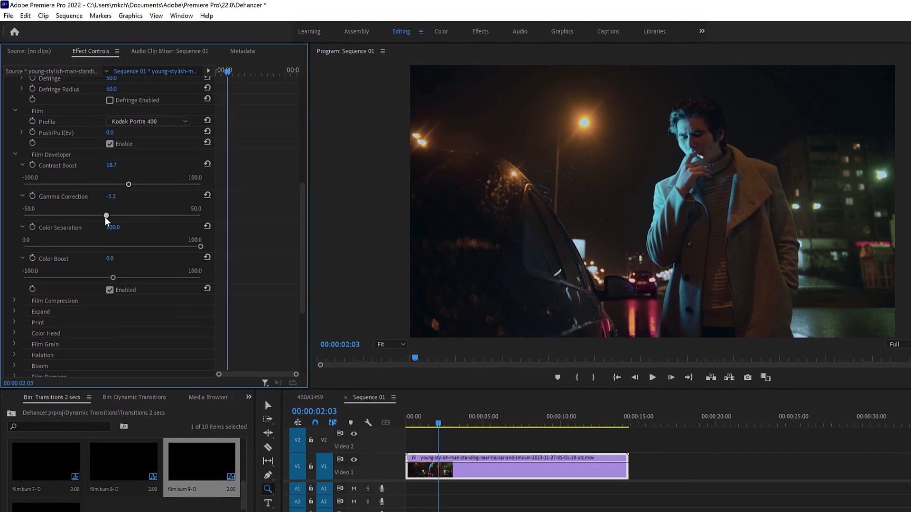
drag(106, 220, 132, 218)
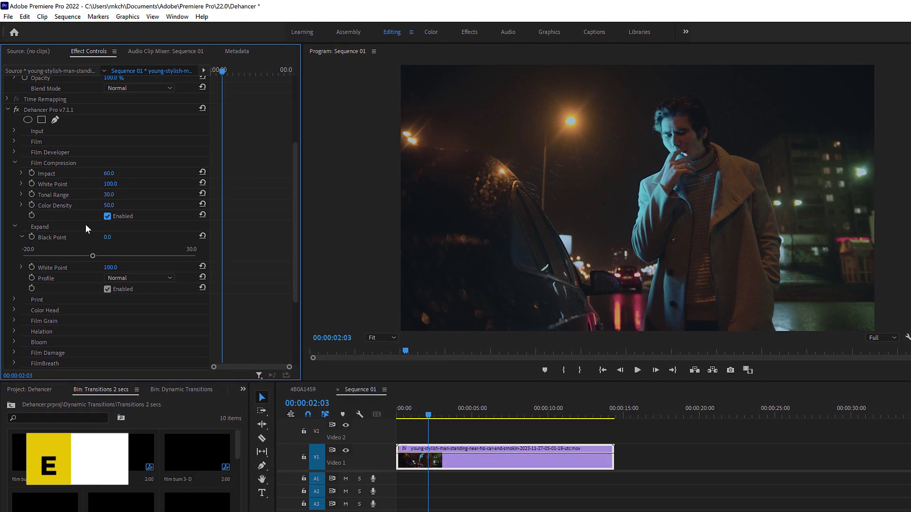
Set Dehancer's Expand Black Point to 4.0 and White Point to 88.9
drag(93, 257, 104, 257)
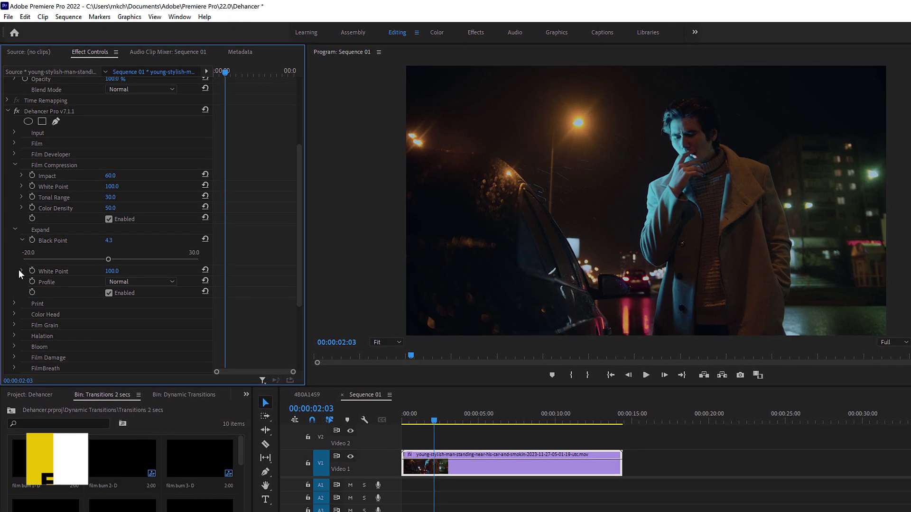
drag(161, 291, 127, 292)
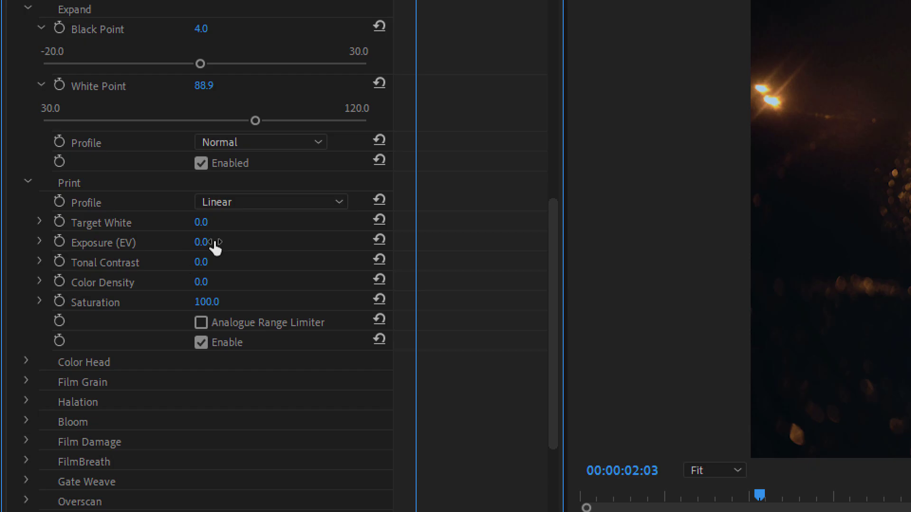
Change the Print profile from Linear to Kodak 2383 Print Film
click(329, 204)
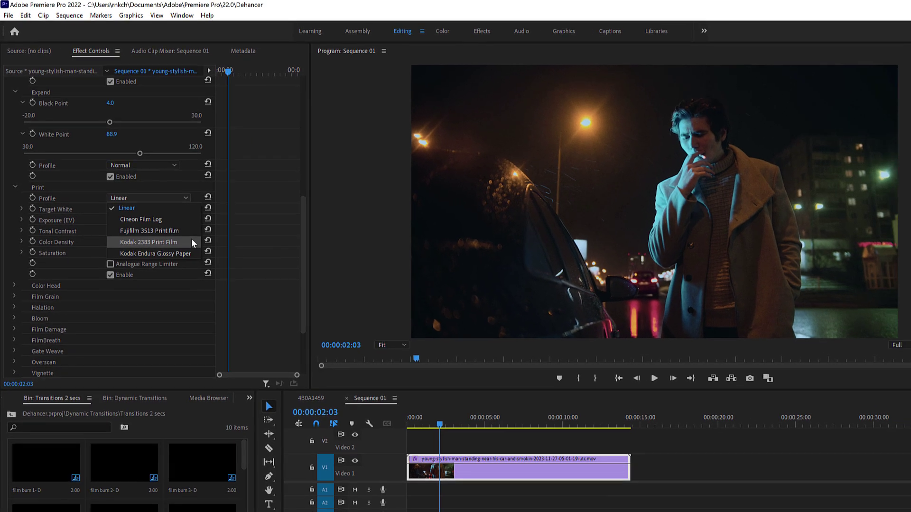
click(192, 241)
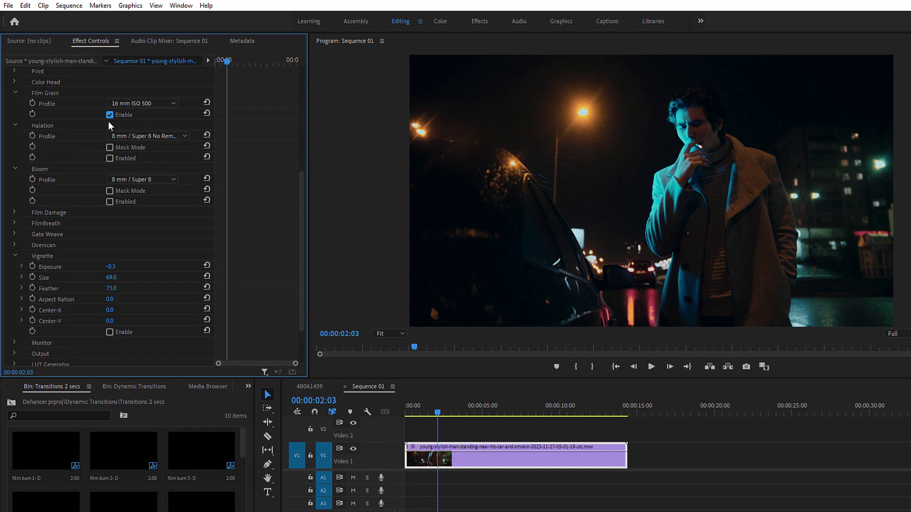
Enable the Halation, Bloom and Vignette effects in Dehancer
click(110, 158)
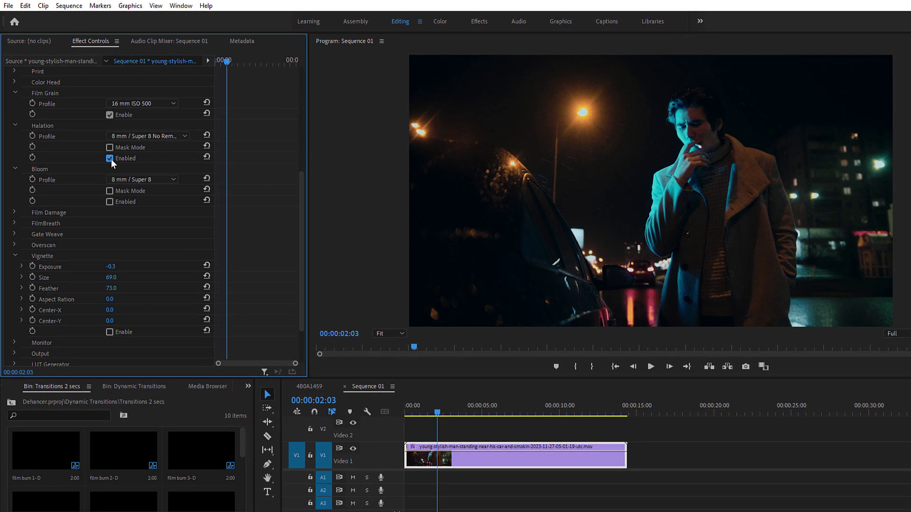
click(108, 201)
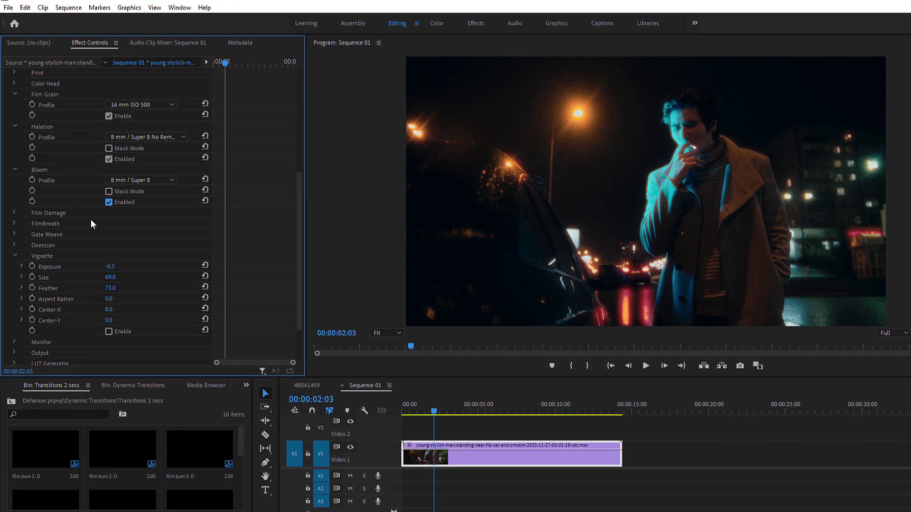
click(109, 331)
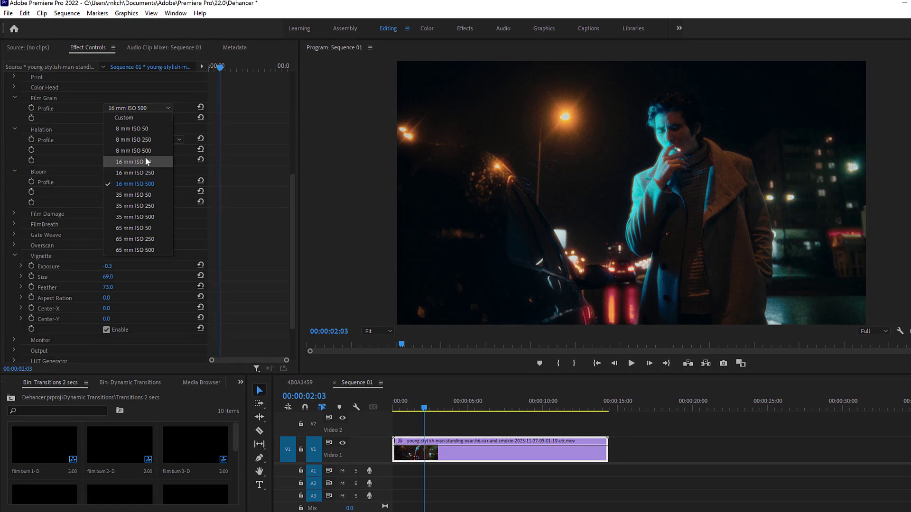
Set Film Grain to 16 mm ISO 50 and Halation to 16 mm / Super 16 No Remjet
click(144, 157)
click(160, 139)
click(147, 190)
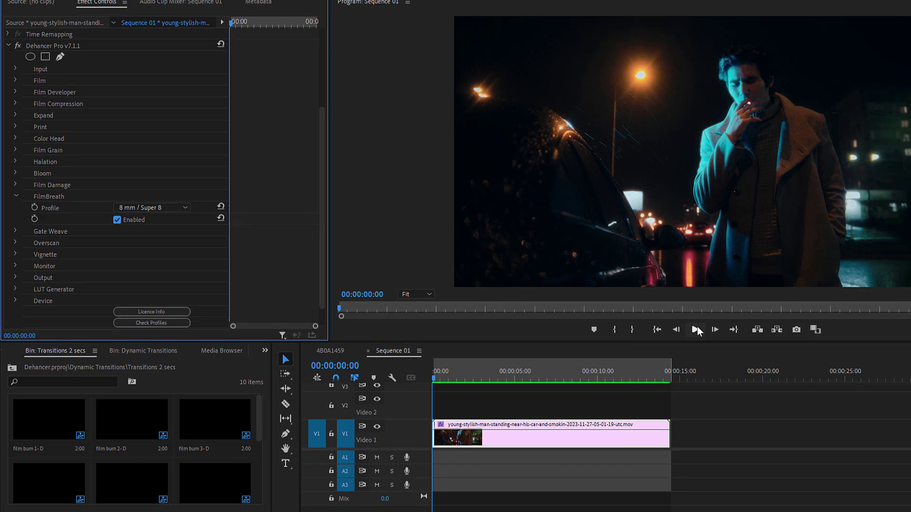
Play the clip to preview, then switch FilmBreath to 35 mm / Super 35, leaving Gate Weave at 8 mm
click(652, 326)
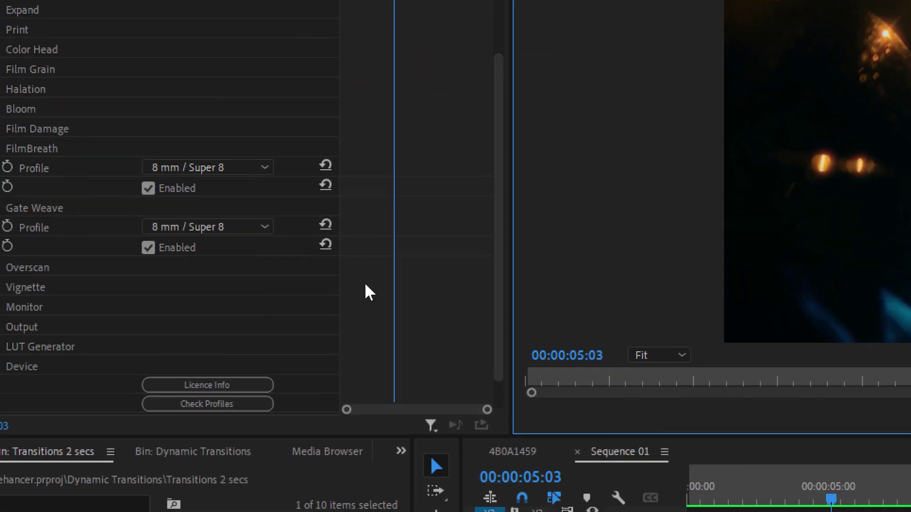
click(231, 169)
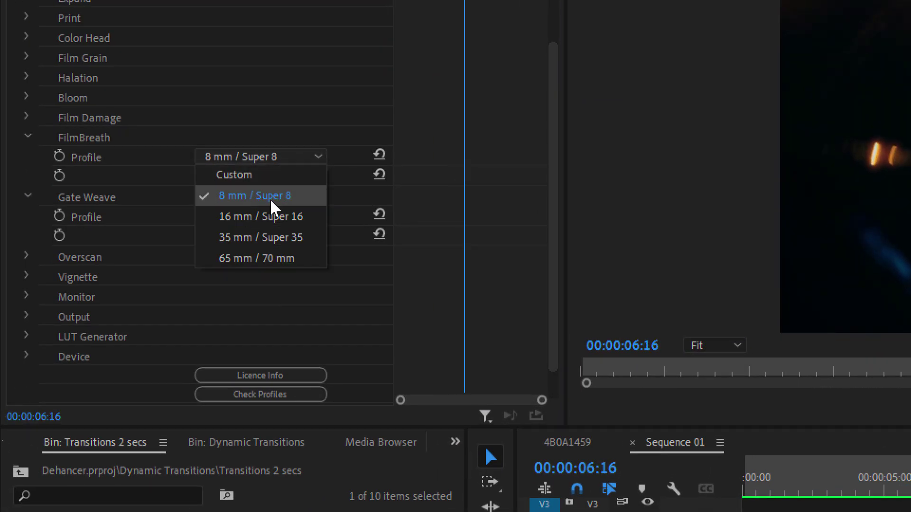
click(270, 239)
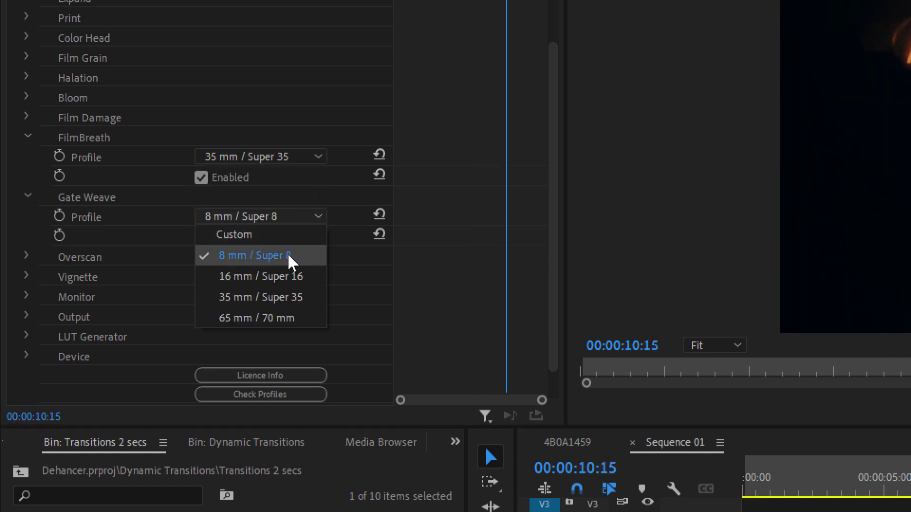
click(290, 258)
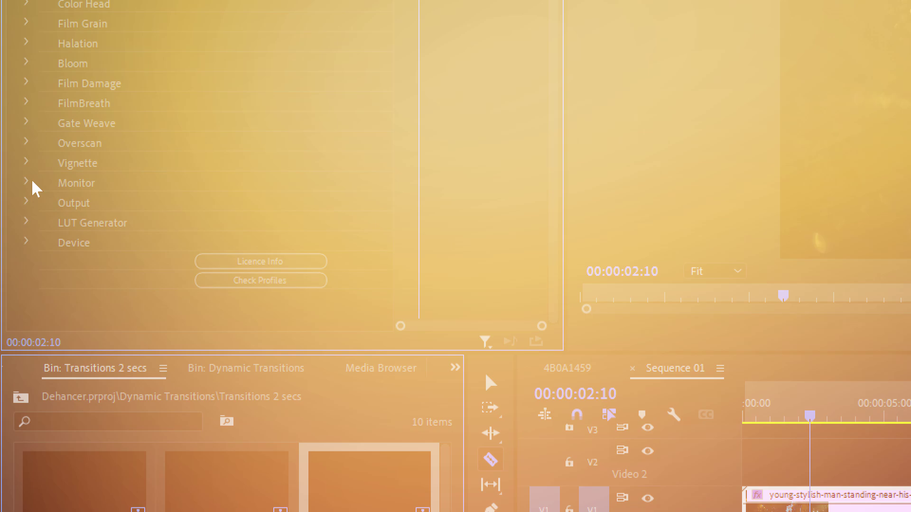
Check exposure with False Color IRE, then Clipping Indication, and reveal Output's Total Impact slider
click(27, 188)
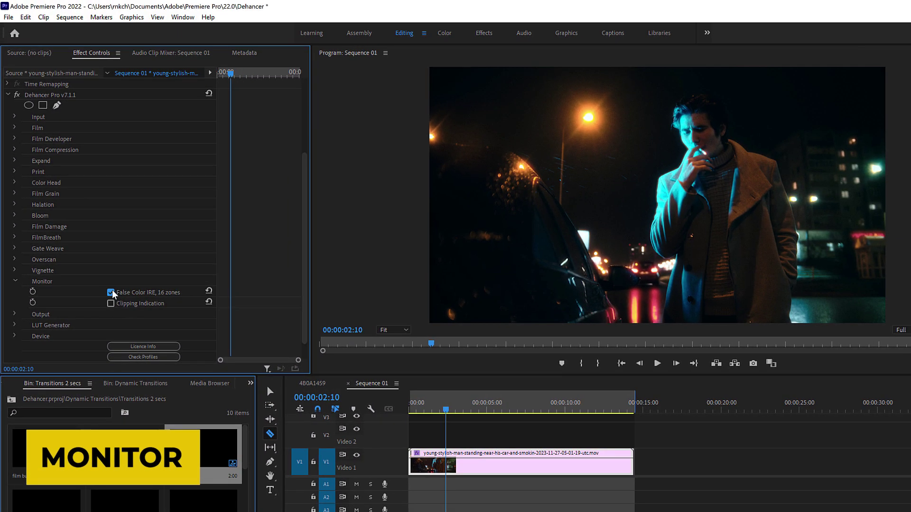
click(196, 208)
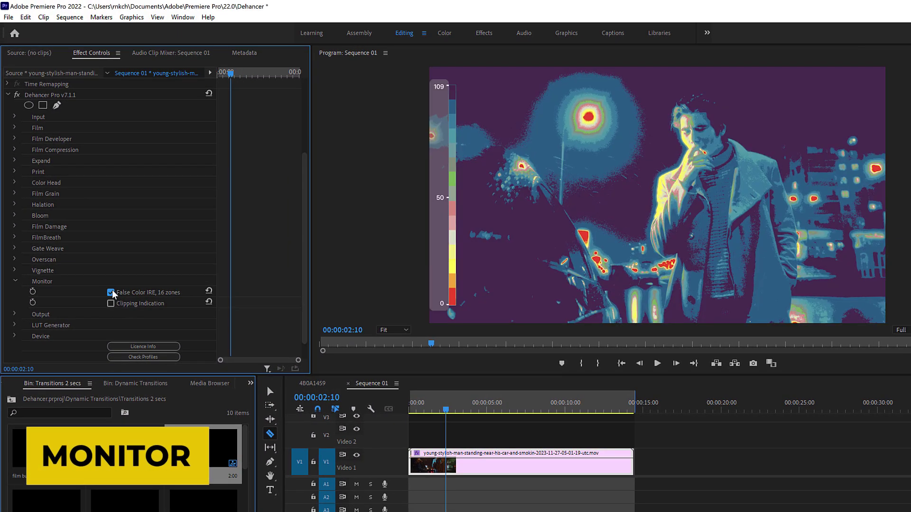
click(13, 305)
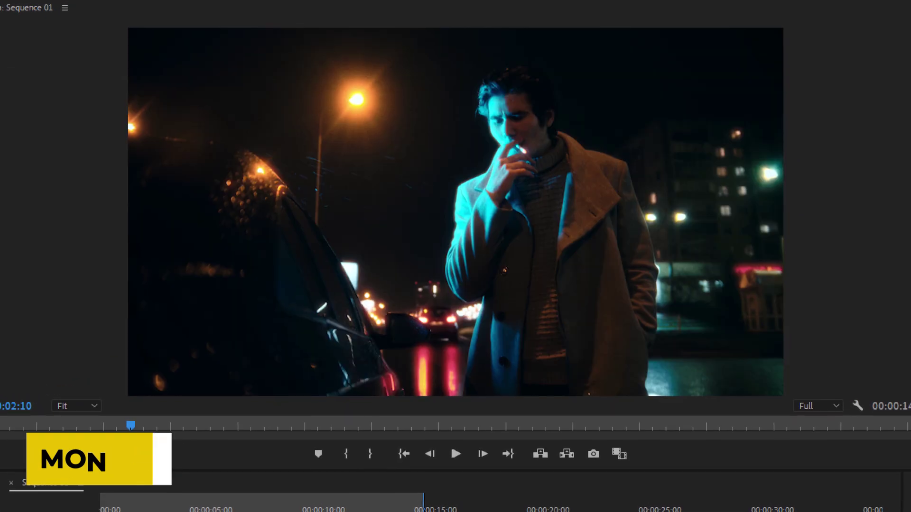
click(13, 318)
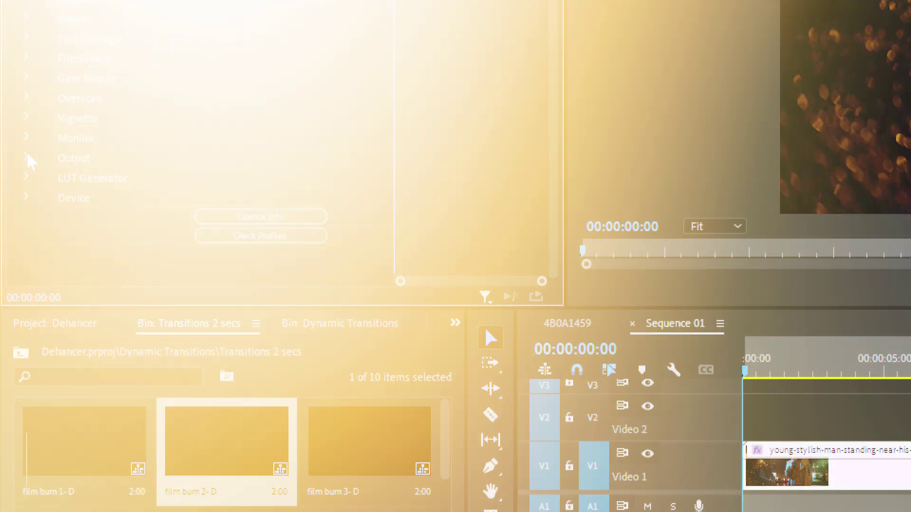
click(26, 158)
click(39, 177)
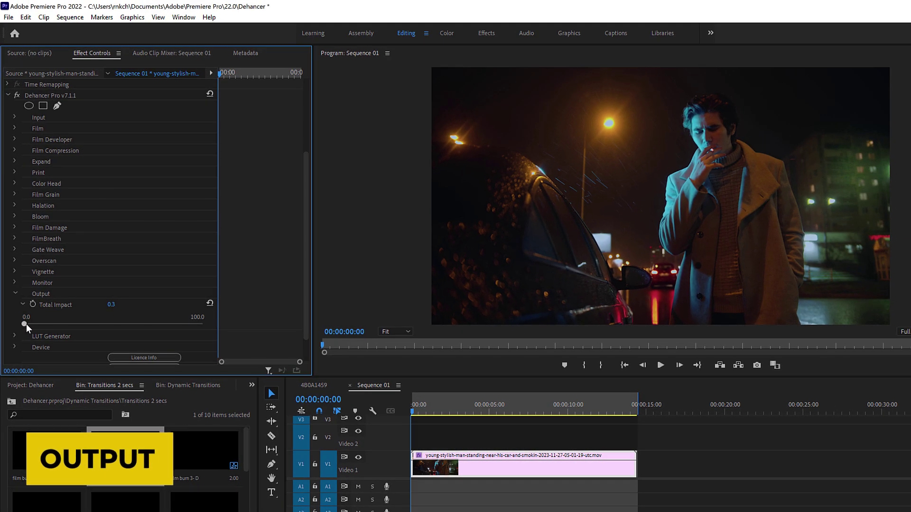
Sweep Dehancer's Total Impact up toward 100 and back to 0 to compare with the original
drag(44, 212, 196, 212)
drag(121, 324, 15, 325)
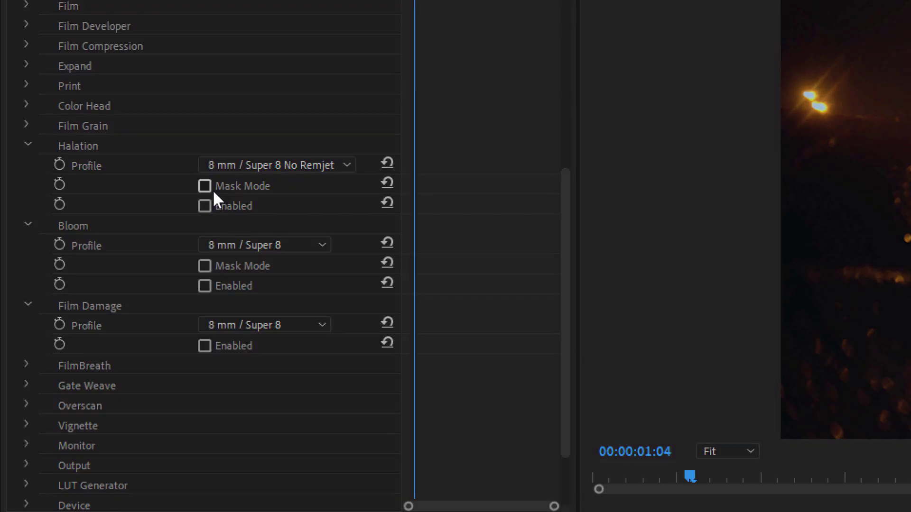
Turn Dehancer's Halation and Bloom back on, both keeping their 8 mm / Super 8 profiles
click(207, 206)
click(210, 286)
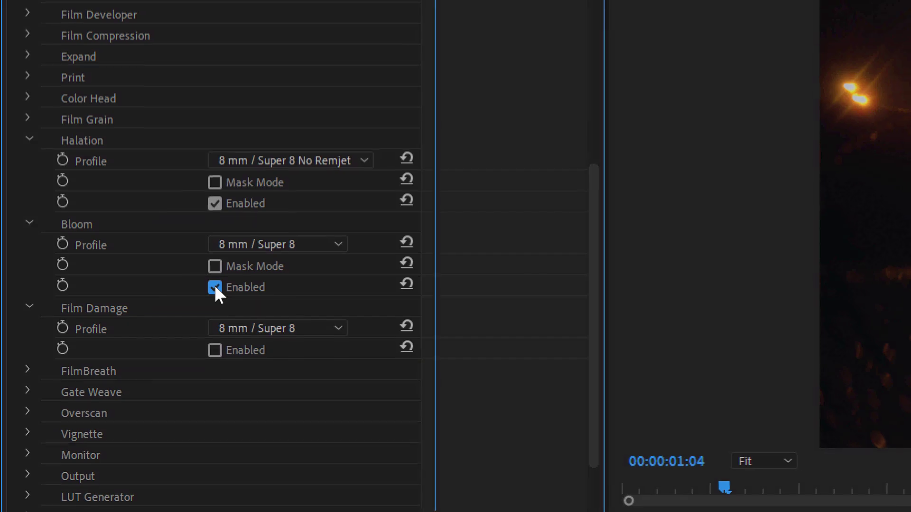